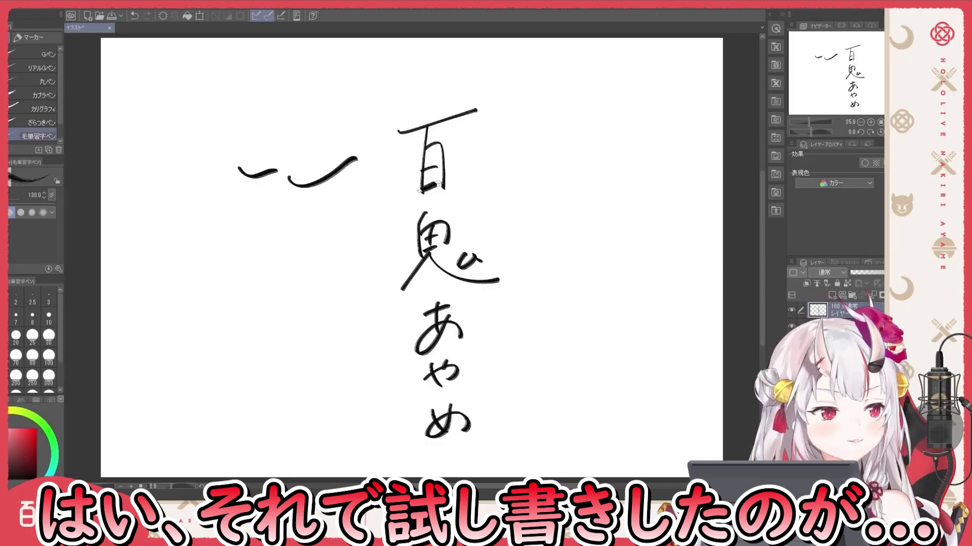
mouse_move(504, 82)
left_mouse_down()
mouse_move(397, 86)
mouse_move(430, 453)
mouse_move(529, 123)
mouse_move(486, 80)
left_mouse_up()
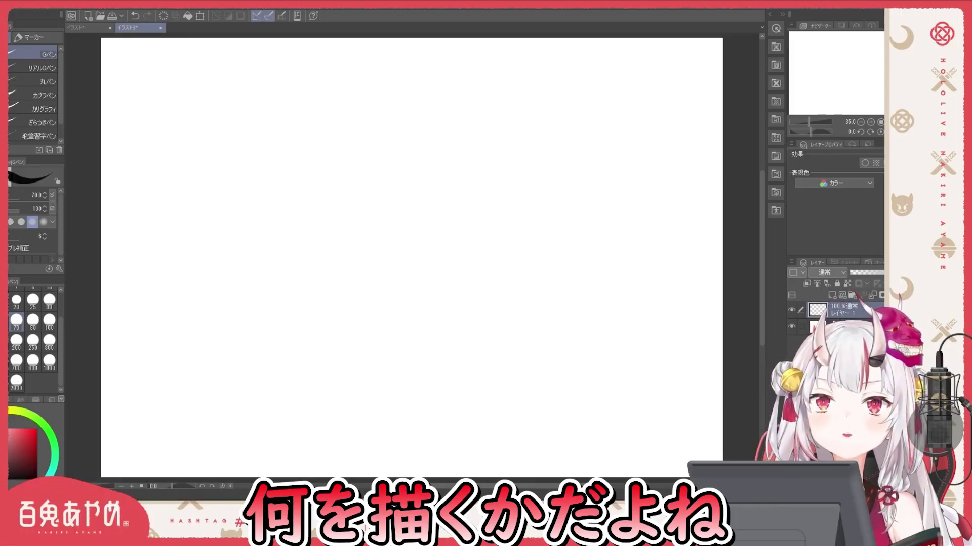
Step: Sketch a black cat-like character on the blank canvas with two pointed ears, a forehead line, rounded body, small eyes and triangular mouth
mouse_move(233, 194)
left_mouse_down()
mouse_move(238, 130)
mouse_move(288, 161)
mouse_move(354, 144)
left_mouse_up()
mouse_move(370, 129)
left_mouse_down()
mouse_move(401, 84)
mouse_move(423, 164)
left_mouse_up()
mouse_move(252, 226)
left_mouse_down()
mouse_move(320, 372)
mouse_move(457, 191)
left_mouse_up()
mouse_move(313, 188)
left_mouse_down()
mouse_move(315, 199)
mouse_move(337, 183)
left_mouse_up()
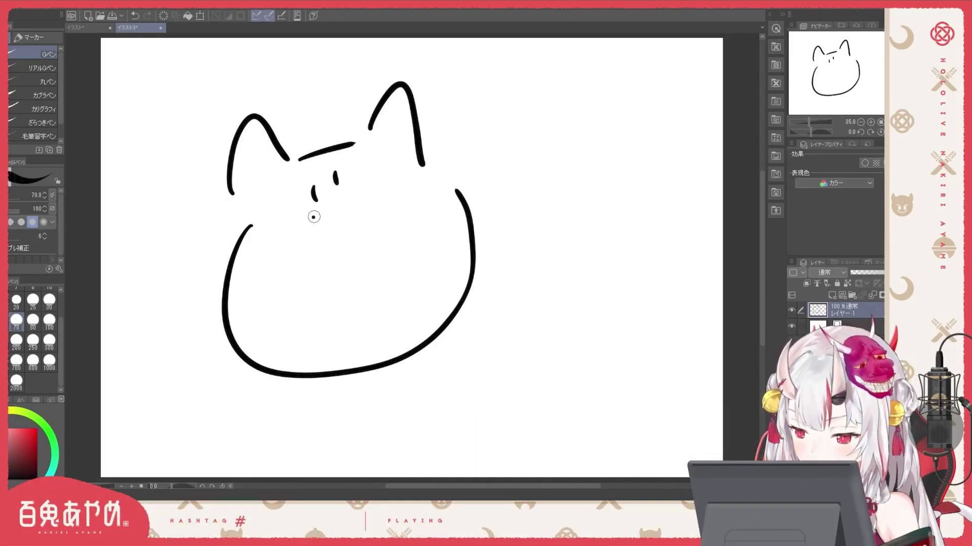
mouse_move(311, 219)
left_mouse_down()
mouse_move(334, 235)
mouse_move(310, 220)
left_mouse_up()
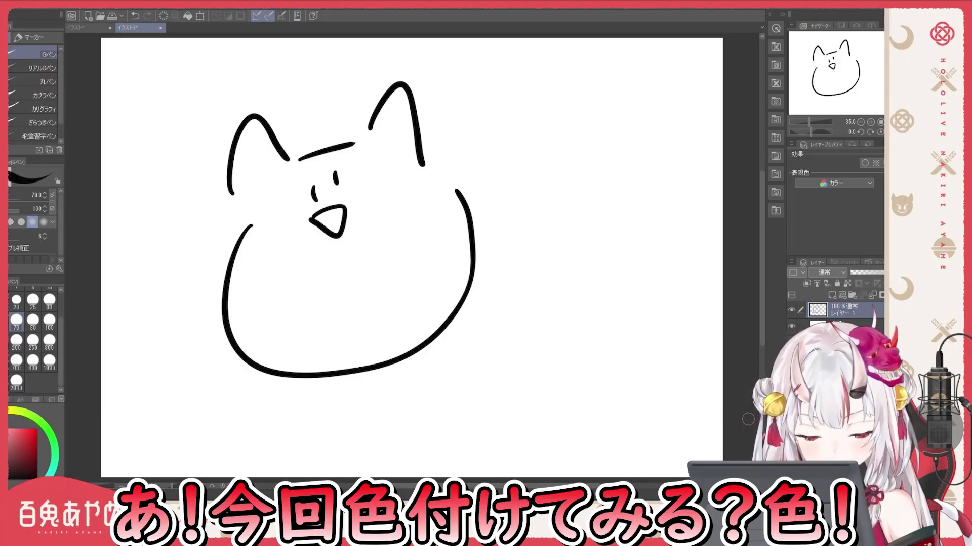
Step: Try a purple stroke inside the cat's left ear and undo it
left_click_drag(251, 127, 239, 168)
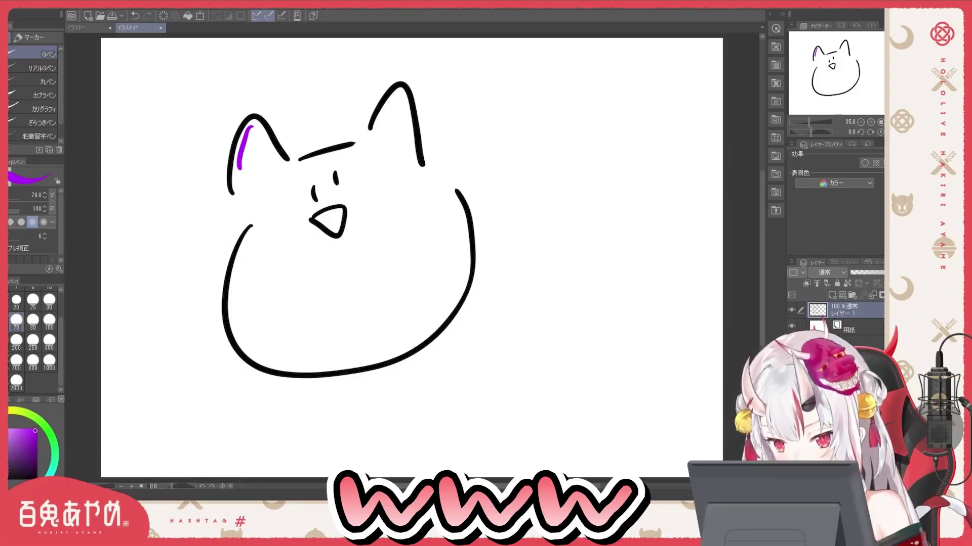
key("j")
left_click(135, 15)
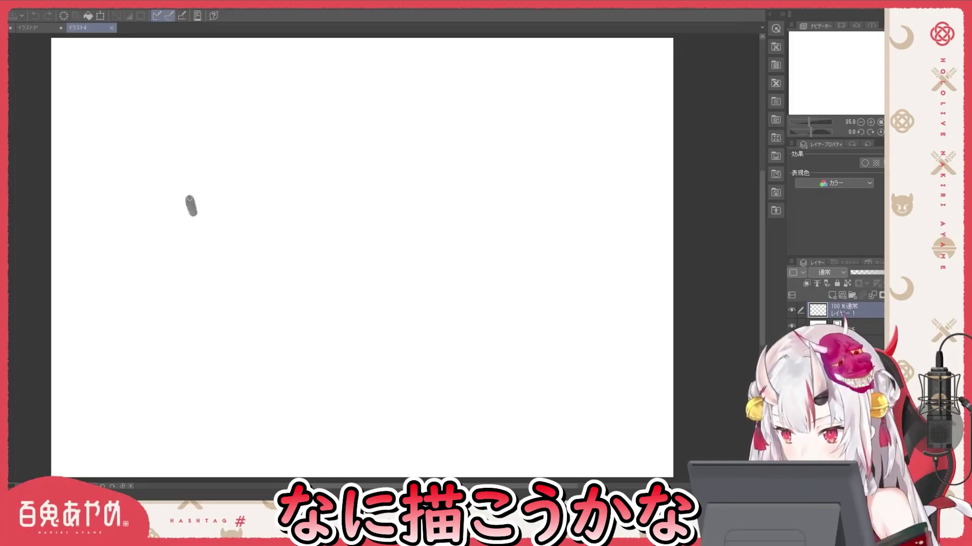
Step: Handwrite black hiragana beginning with どう vertically down the middle of the new canvas
left_click_drag(416, 268, 420, 293)
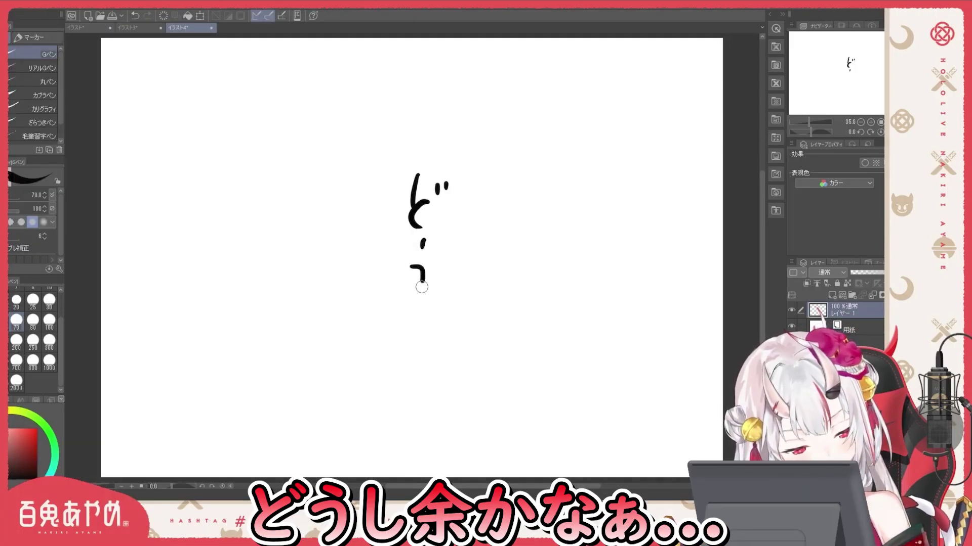
mouse_move(406, 306)
left_mouse_down()
mouse_move(424, 373)
mouse_move(418, 412)
mouse_move(430, 419)
left_mouse_up()
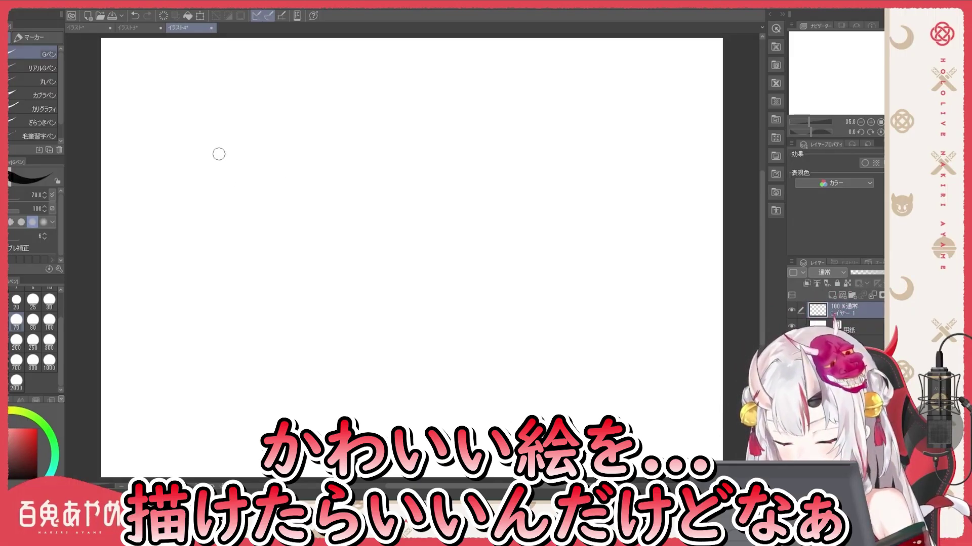
Step: Draw a large cat-like character with pointed ears, rounded body, two eyes, triangular mouth and a raised arm making a peace sign
mouse_move(218, 195)
left_mouse_down()
mouse_move(224, 117)
mouse_move(270, 151)
mouse_move(390, 140)
mouse_move(514, 96)
mouse_move(518, 161)
left_mouse_up()
mouse_move(226, 213)
left_mouse_down()
mouse_move(186, 273)
mouse_move(326, 413)
left_mouse_up()
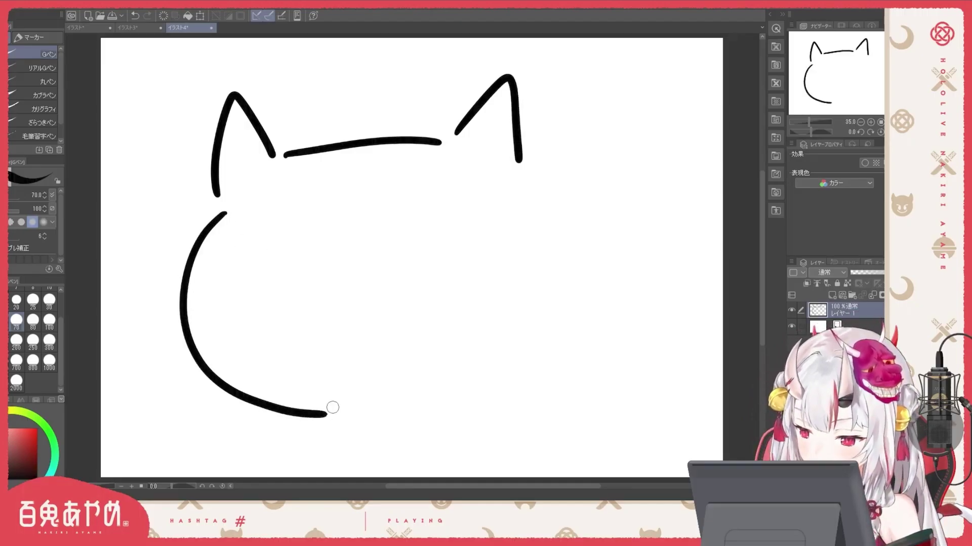
mouse_move(522, 195)
left_mouse_down()
mouse_move(551, 243)
mouse_move(539, 345)
mouse_move(421, 418)
mouse_move(305, 405)
left_mouse_up()
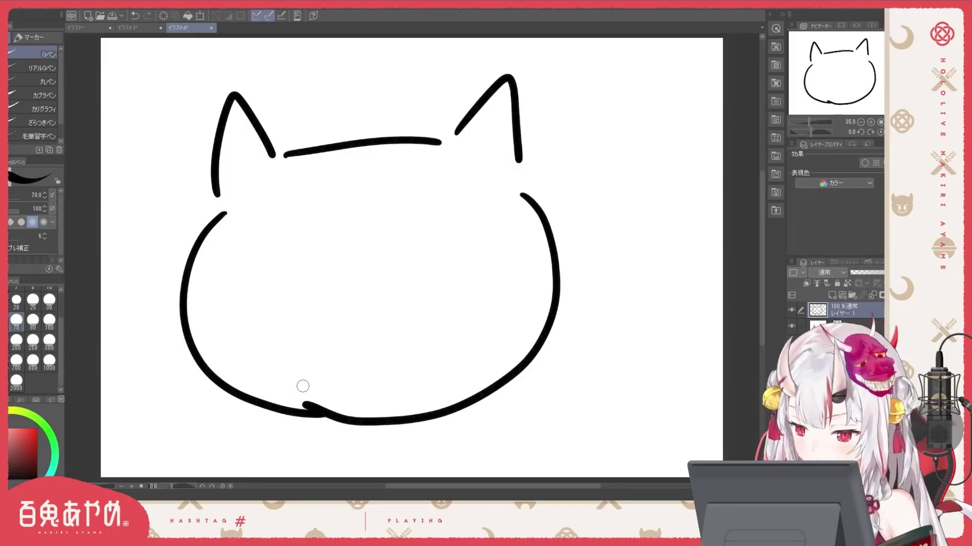
left_click_drag(332, 185, 333, 206)
left_click_drag(377, 178, 377, 199)
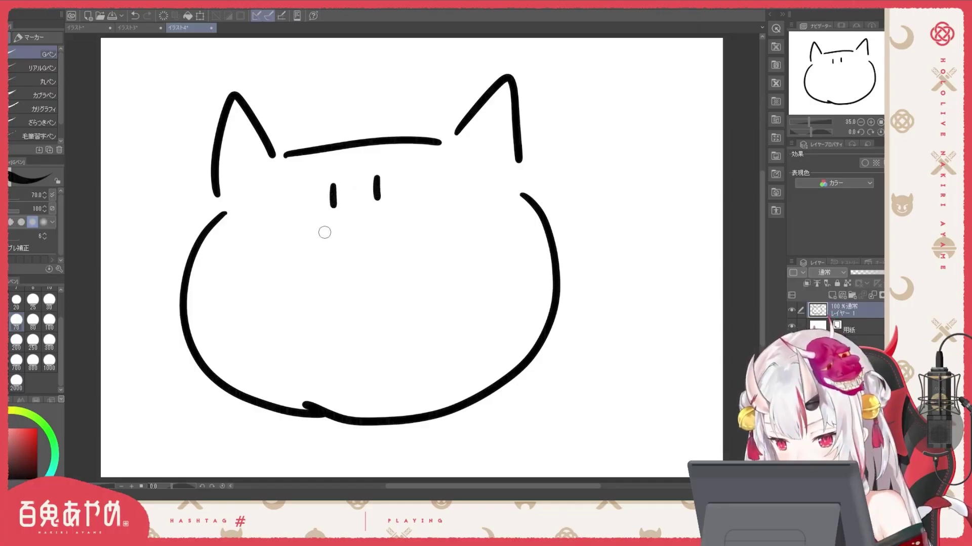
mouse_move(324, 231)
left_mouse_down()
mouse_move(380, 242)
mouse_move(328, 230)
left_mouse_up()
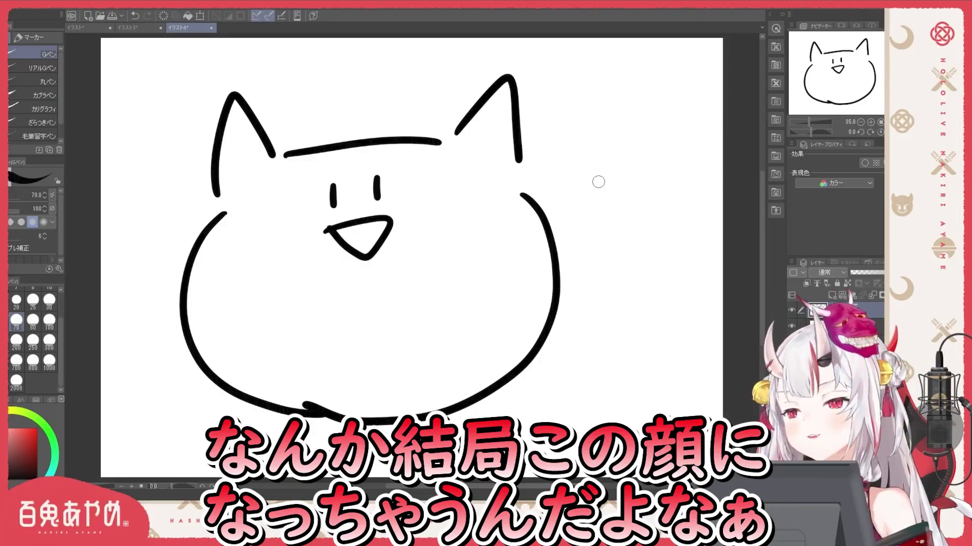
mouse_move(559, 290)
left_mouse_down()
mouse_move(606, 250)
mouse_move(610, 215)
mouse_move(582, 182)
mouse_move(603, 169)
mouse_move(639, 185)
mouse_move(655, 217)
mouse_move(611, 280)
mouse_move(555, 303)
left_mouse_up()
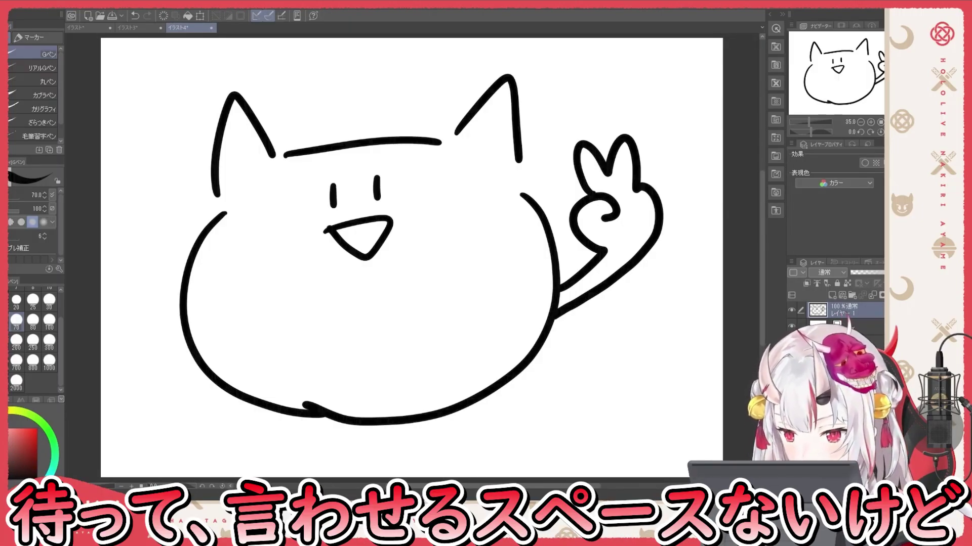
Step: Try adding black strokes in the space above the cat's head
mouse_move(325, 89)
left_mouse_down()
mouse_move(336, 79)
mouse_move(331, 103)
left_mouse_up()
mouse_move(334, 55)
left_mouse_down()
mouse_move(368, 79)
mouse_move(418, 56)
mouse_move(431, 75)
left_mouse_up()
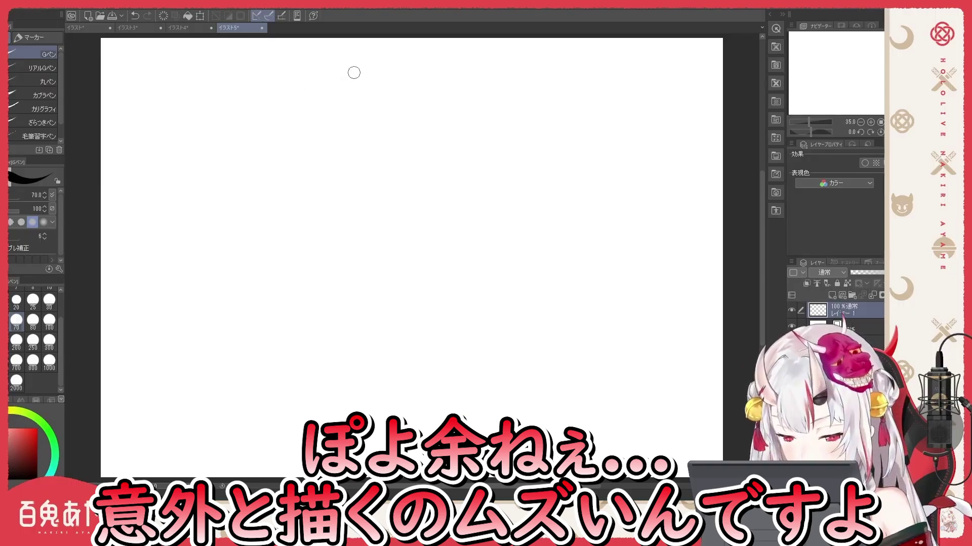
Step: Sketch the mascot's two horns, head top and round side bells with T-shaped slots, and try a rounded body outline
mouse_move(277, 223)
left_mouse_down()
mouse_move(245, 133)
mouse_move(309, 205)
mouse_move(433, 182)
mouse_move(477, 218)
left_mouse_up()
mouse_move(521, 282)
left_mouse_down()
mouse_move(468, 259)
mouse_move(503, 286)
left_mouse_up()
mouse_move(269, 228)
left_mouse_down()
mouse_move(201, 260)
mouse_move(258, 222)
left_mouse_up()
mouse_move(211, 252)
left_mouse_down()
mouse_move(260, 251)
mouse_move(222, 287)
left_mouse_up()
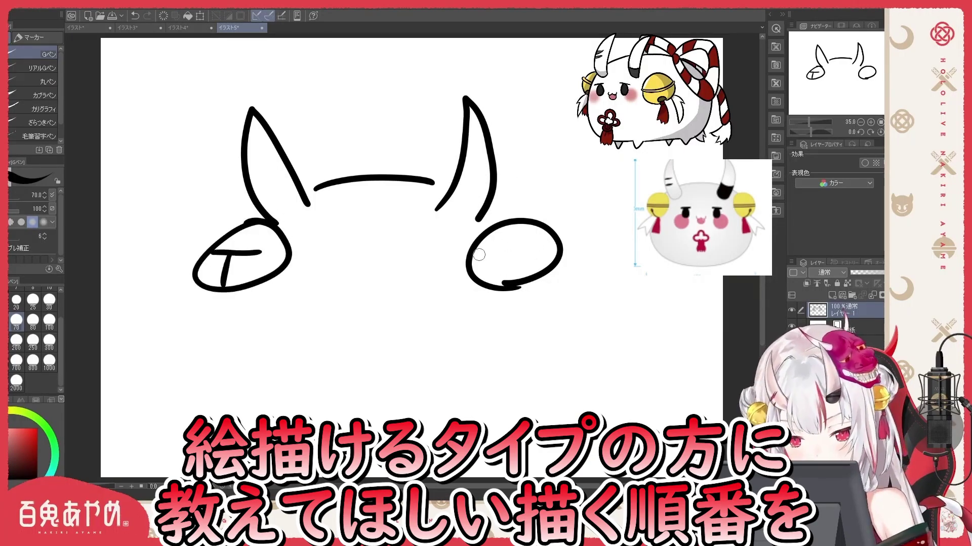
left_click_drag(478, 251, 544, 245)
left_click_drag(516, 249, 514, 279)
mouse_move(213, 292)
left_mouse_down()
mouse_move(384, 406)
mouse_move(534, 287)
left_mouse_up()
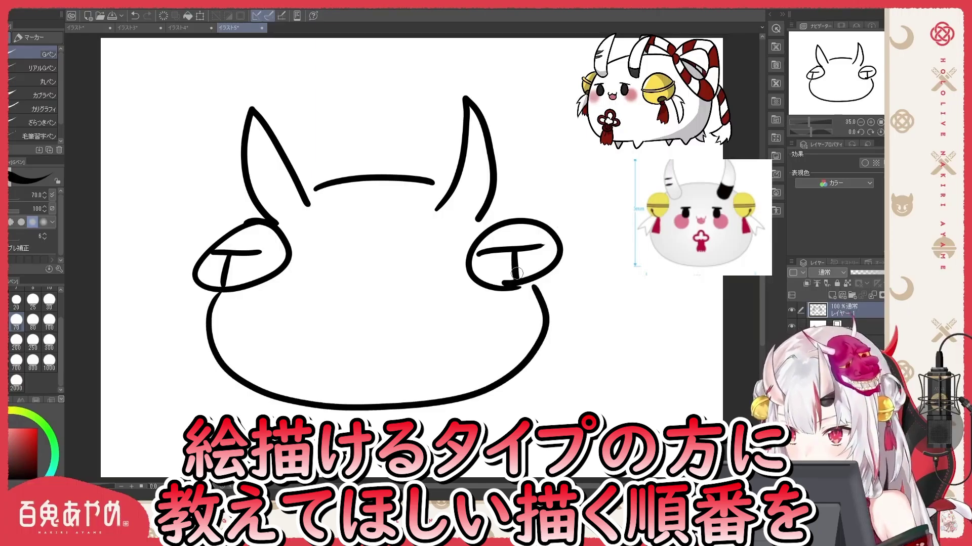
key("ctrl+z")
Step: Draw ribbon tassels hanging beneath the mascot's left and right bells
left_click_drag(211, 286, 172, 310)
left_click_drag(211, 291, 206, 329)
left_click_drag(228, 292, 208, 334)
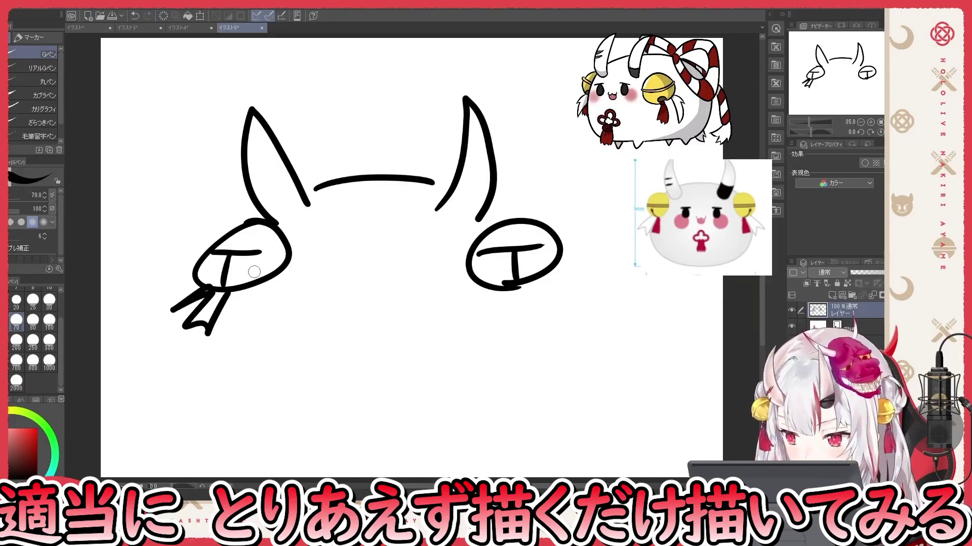
mouse_move(533, 286)
left_mouse_down()
mouse_move(579, 313)
mouse_move(529, 332)
left_mouse_up()
left_click_drag(530, 329, 559, 326)
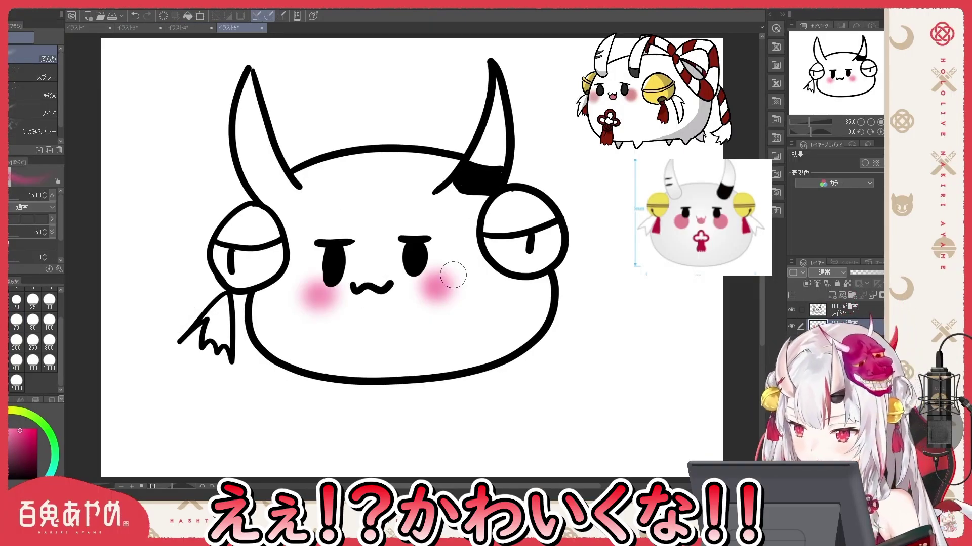
Step: On a new layer, draw a tiny fang with the G pen below the right side of the mascot's wavy mouth, redrawing it shorter
key("ctrl+shift+n")
key("p")
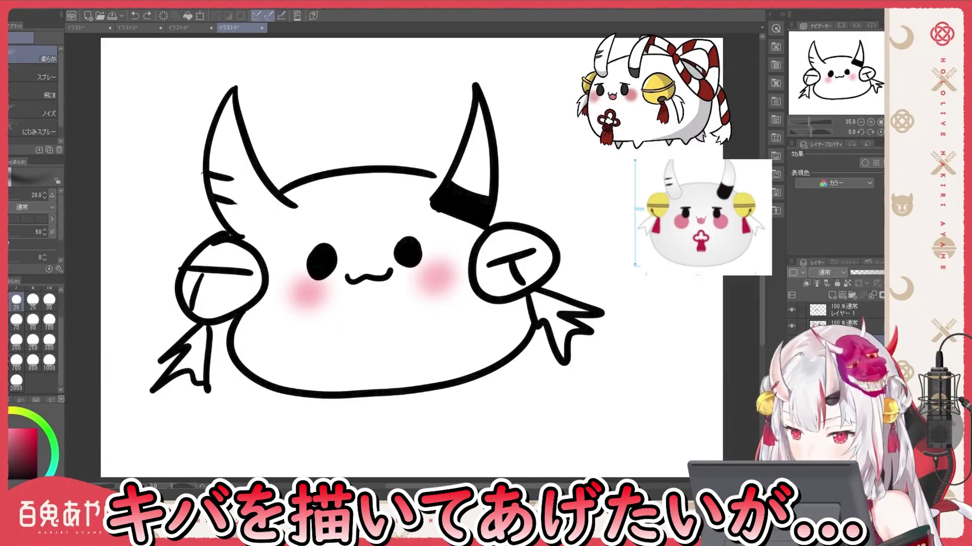
key("p")
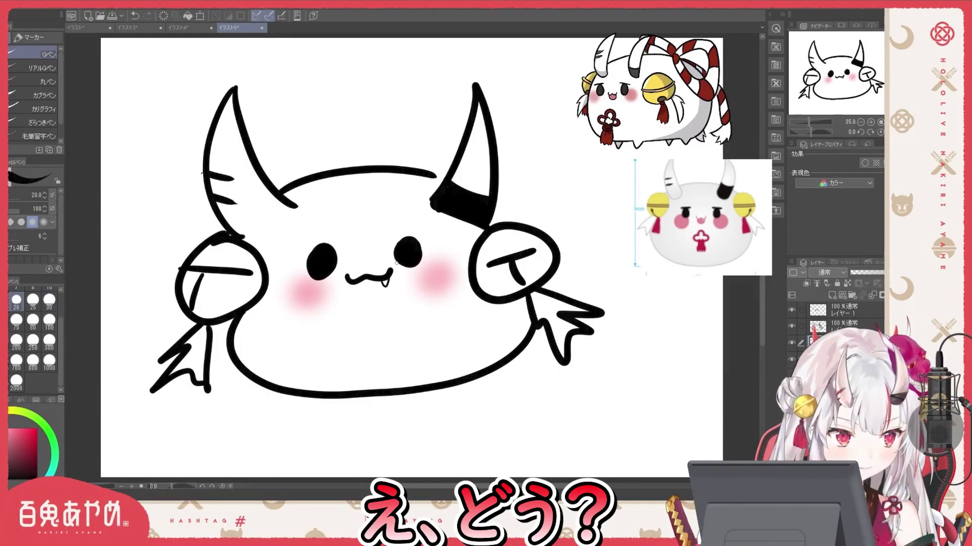
left_click(135, 16)
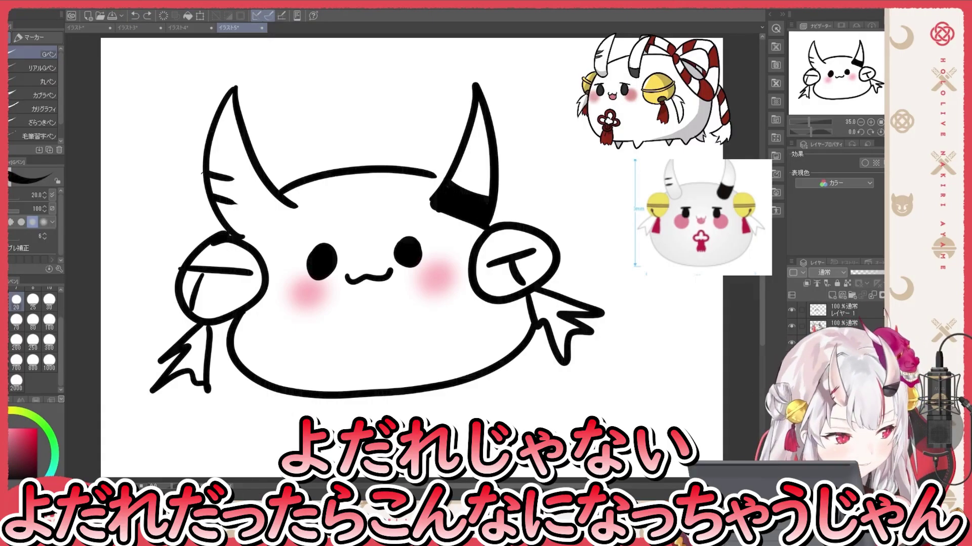
mouse_move(388, 278)
left_mouse_down()
mouse_move(397, 334)
mouse_move(391, 280)
left_mouse_up()
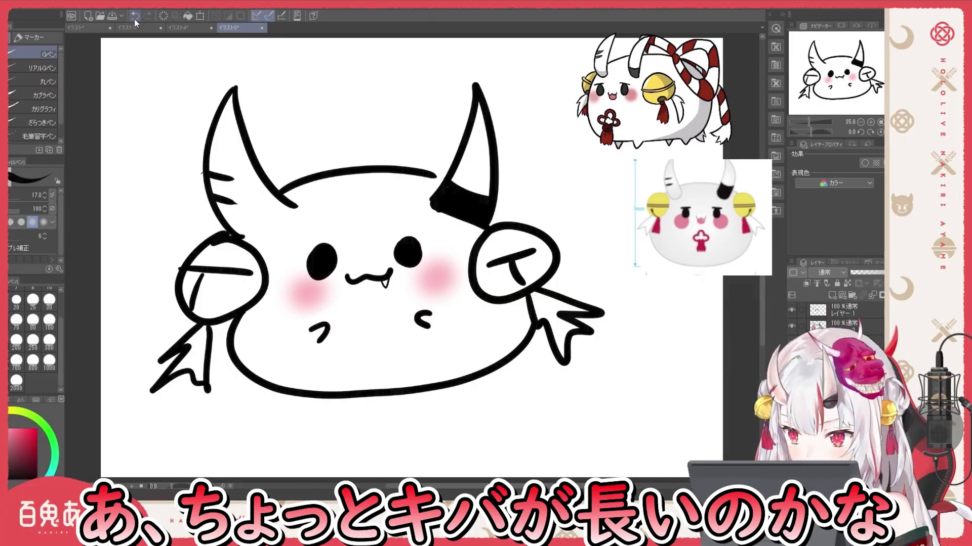
left_click(135, 16)
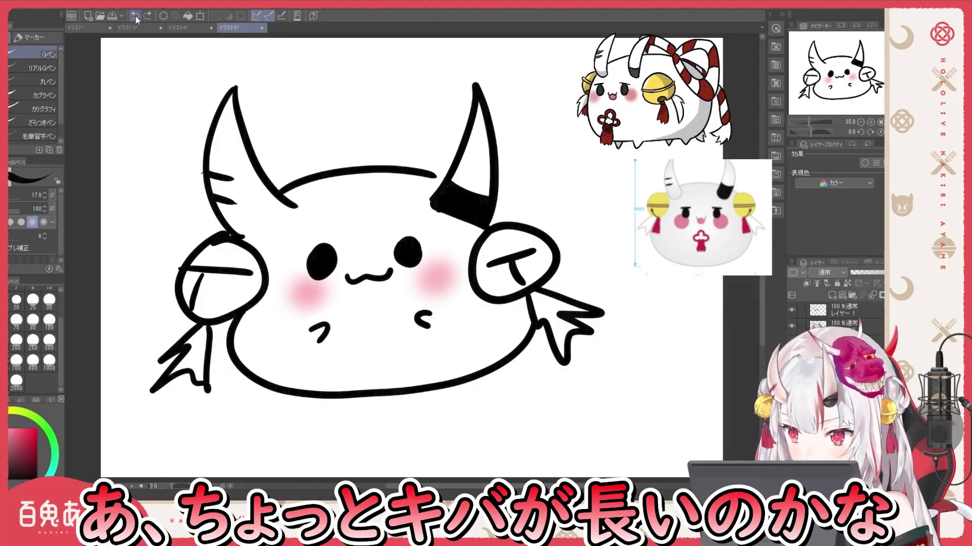
left_click_drag(383, 280, 387, 284)
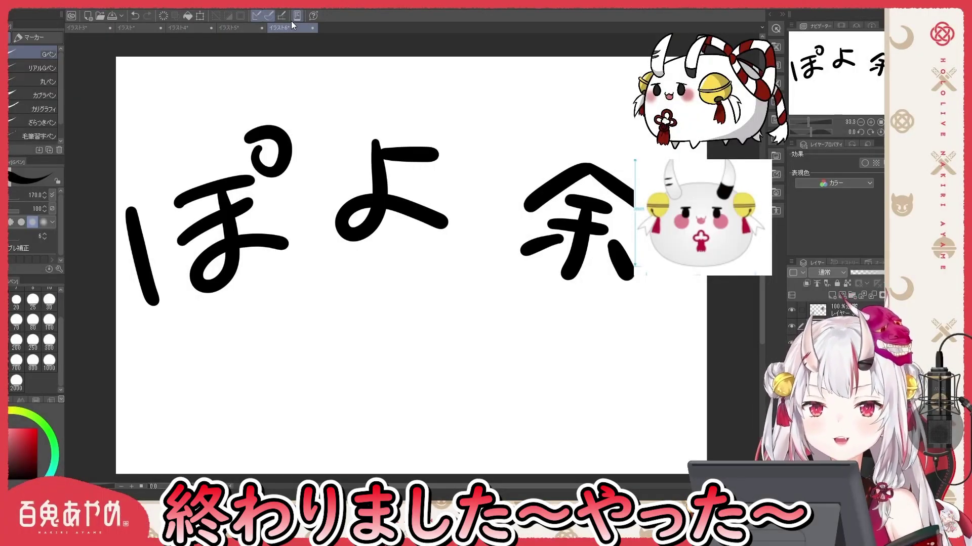
Step: Review the finished horned mascot's canvas and the peace-sign cat's canvas
left_click(235, 29)
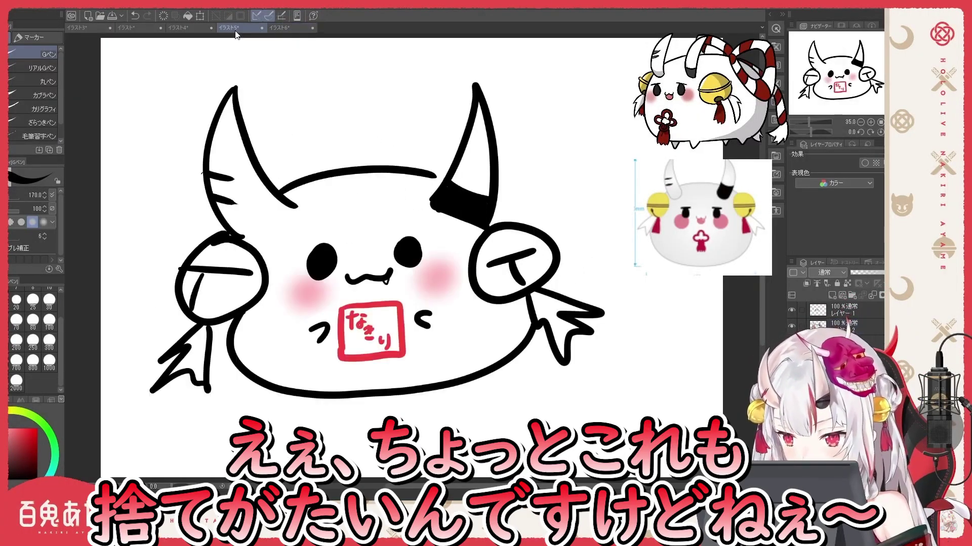
left_click(199, 29)
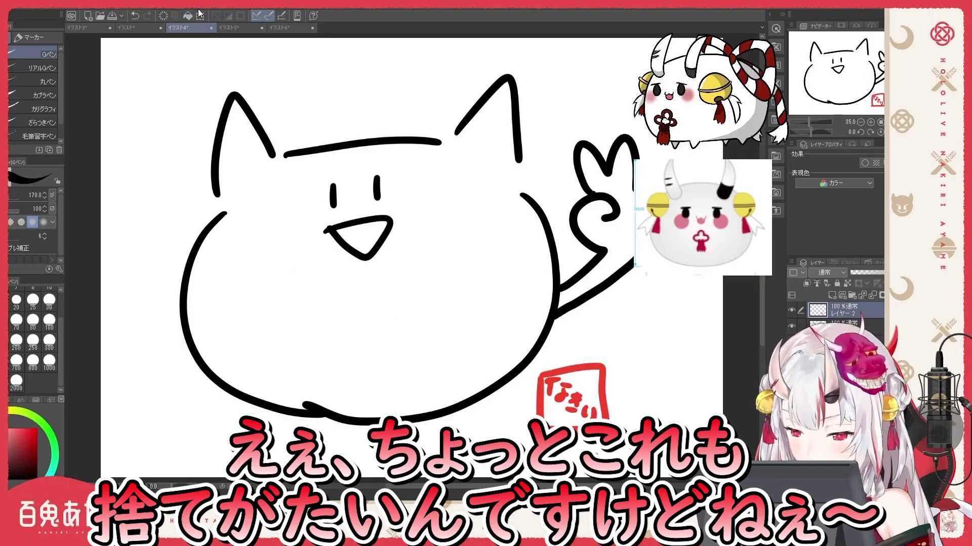